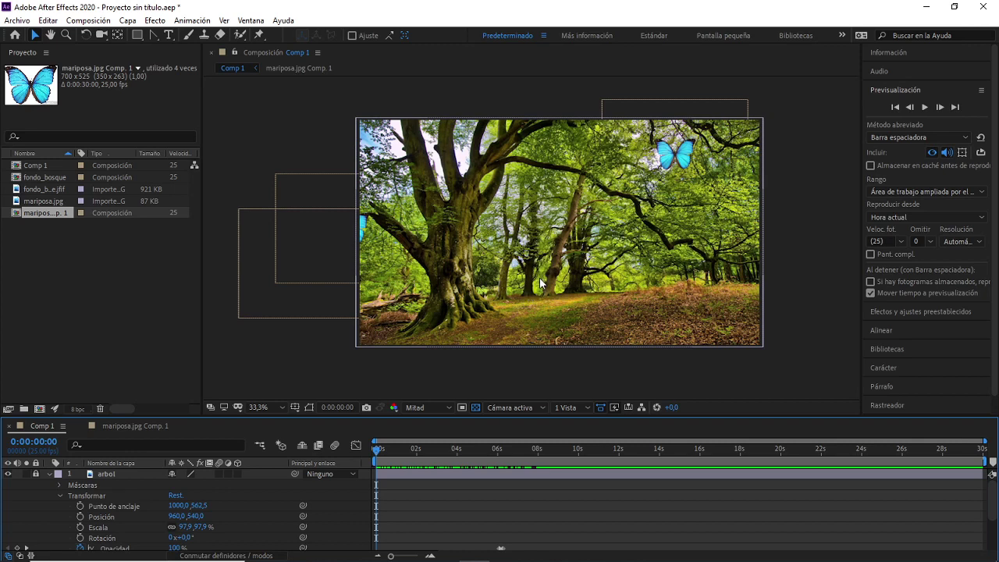
- Send Comp 1 to the Adobe Media Encoder queue and assign it the YouTube 1080p Full HD preset
key(ctrl+alt+m)
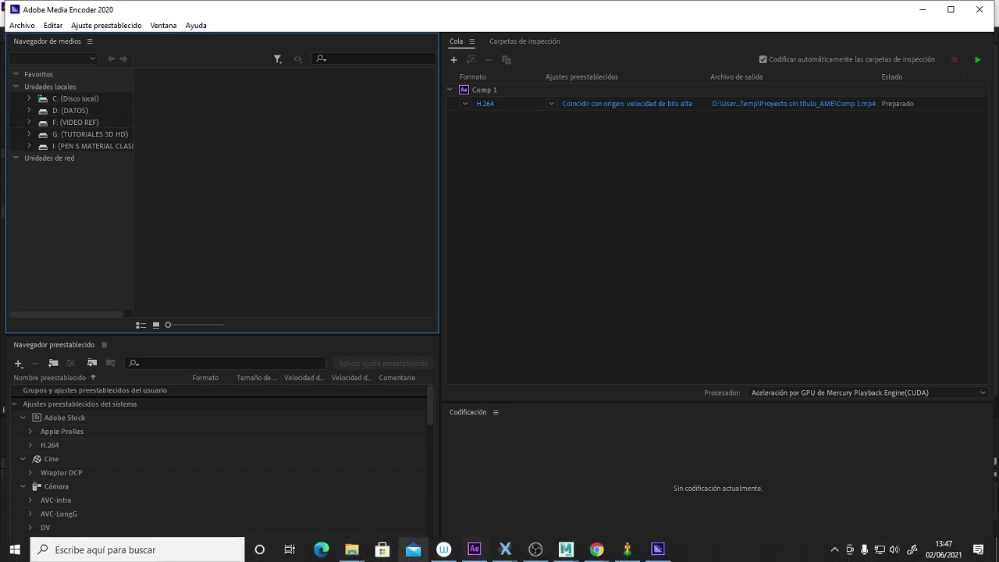
mouse_move(654, 110)
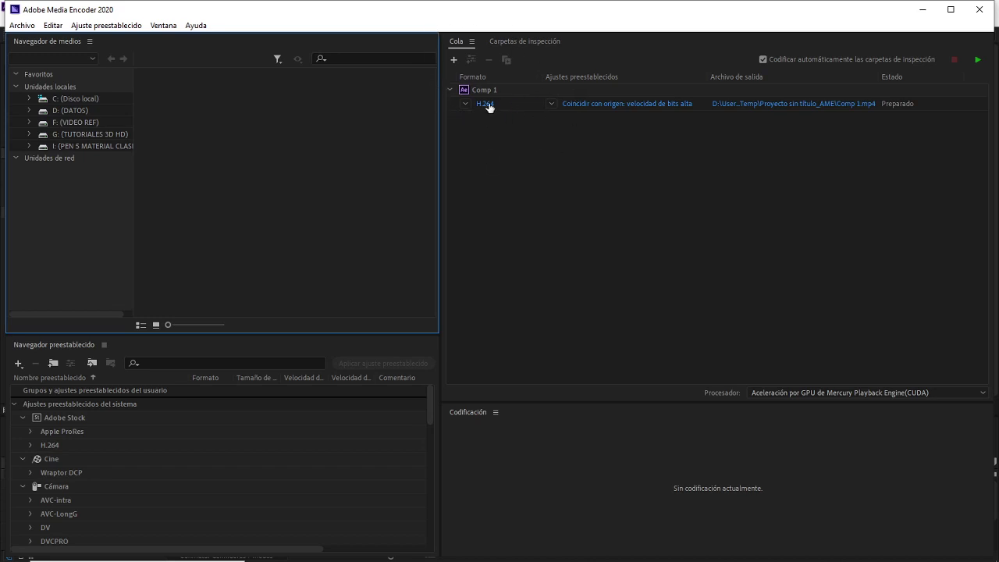
click(550, 103)
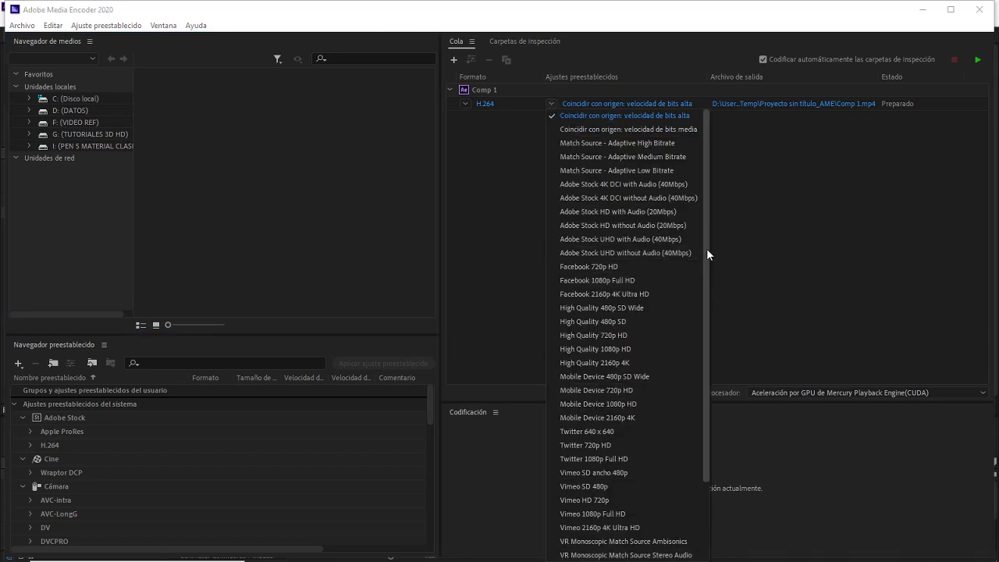
scroll(702, 273, down, 3)
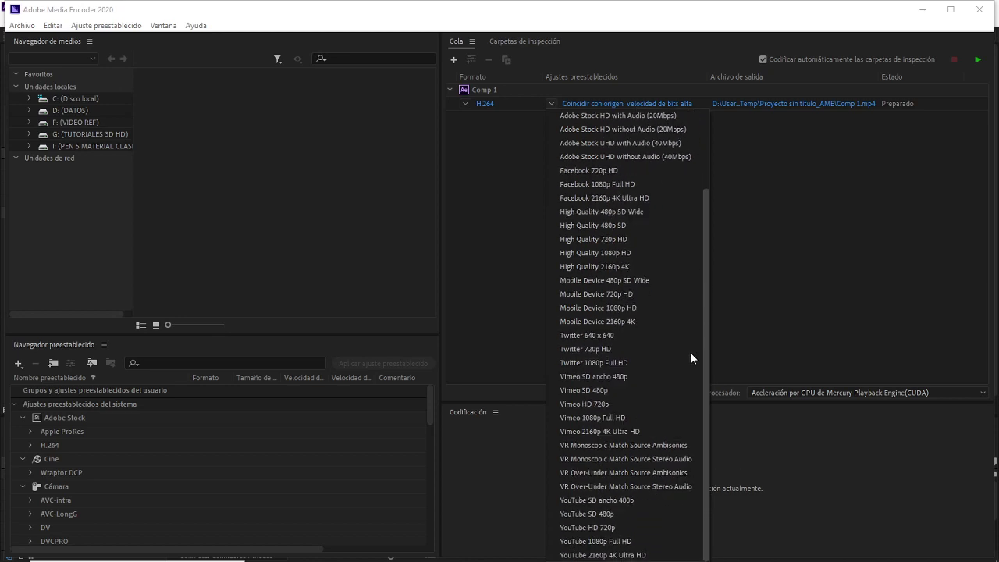
scroll(696, 297, up, 3)
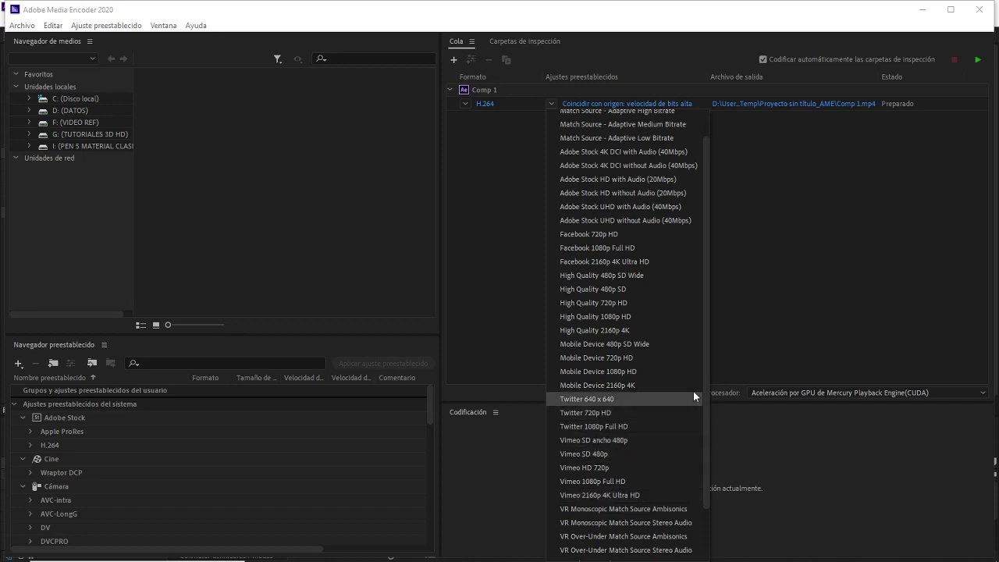
drag(705, 369, 700, 421)
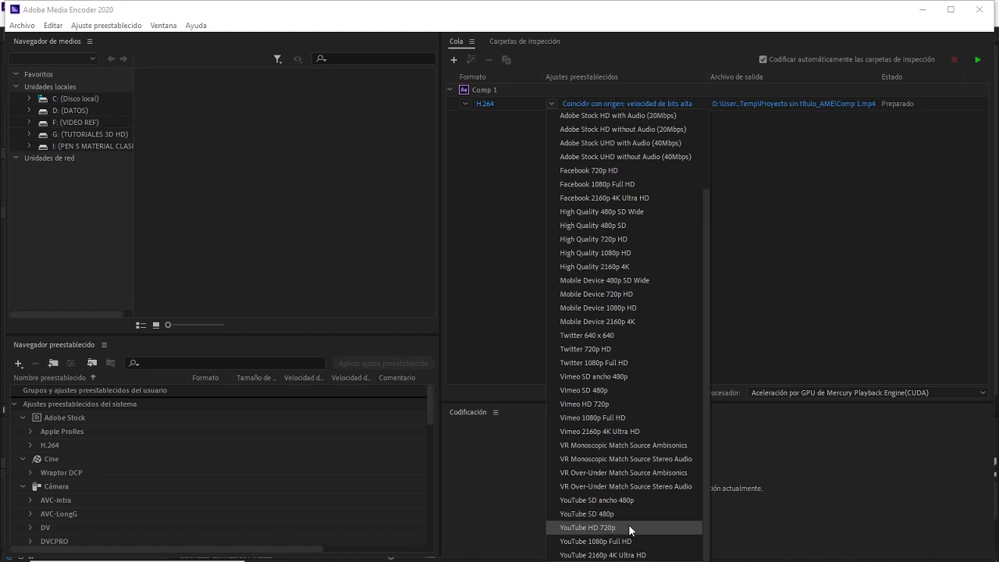
click(587, 542)
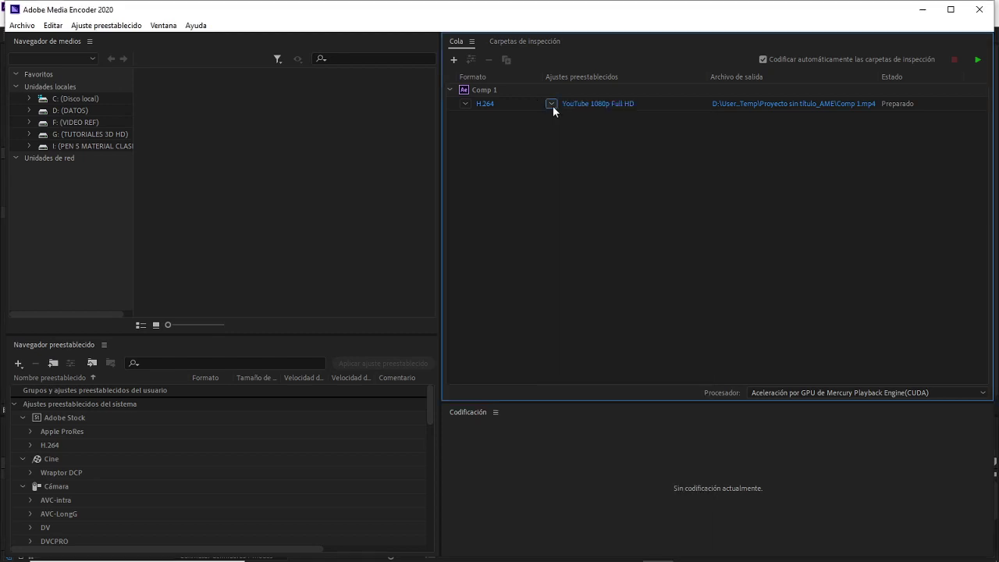
- Look through the queued output's H.264 presets again and open the export settings for Comp 1
click(552, 103)
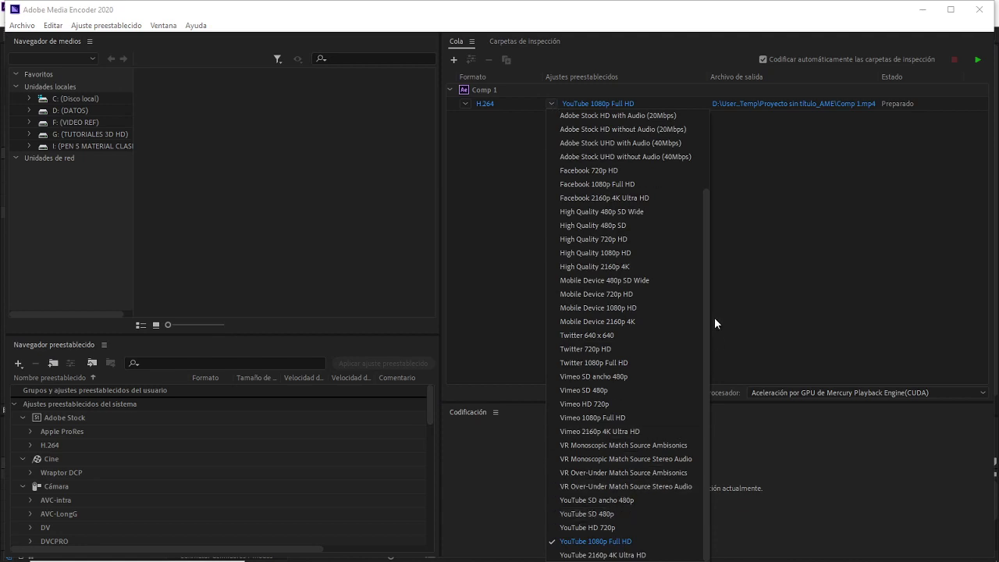
mouse_move(706, 316)
mouse_down()
mouse_move(708, 225)
mouse_move(703, 332)
mouse_up()
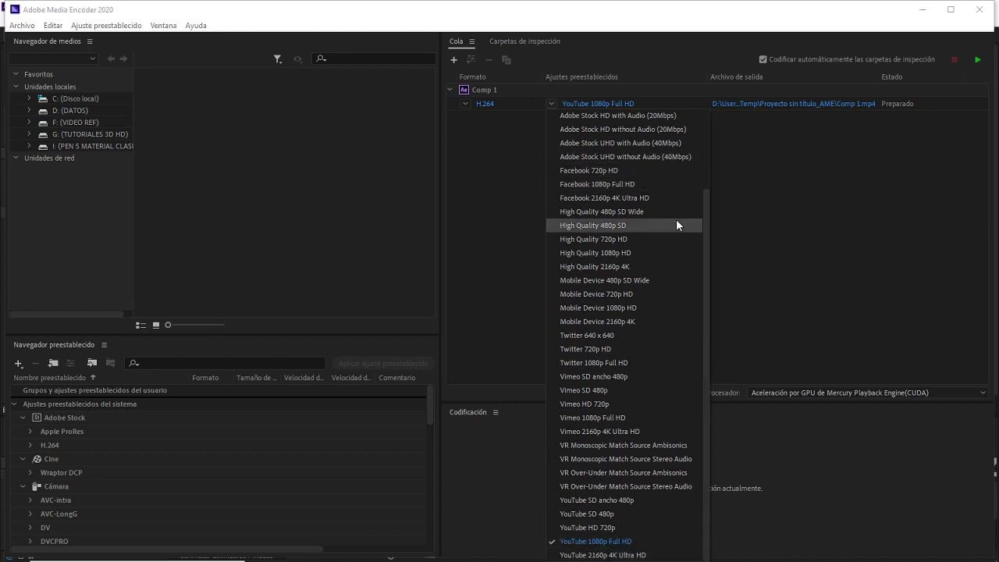
drag(705, 207, 706, 118)
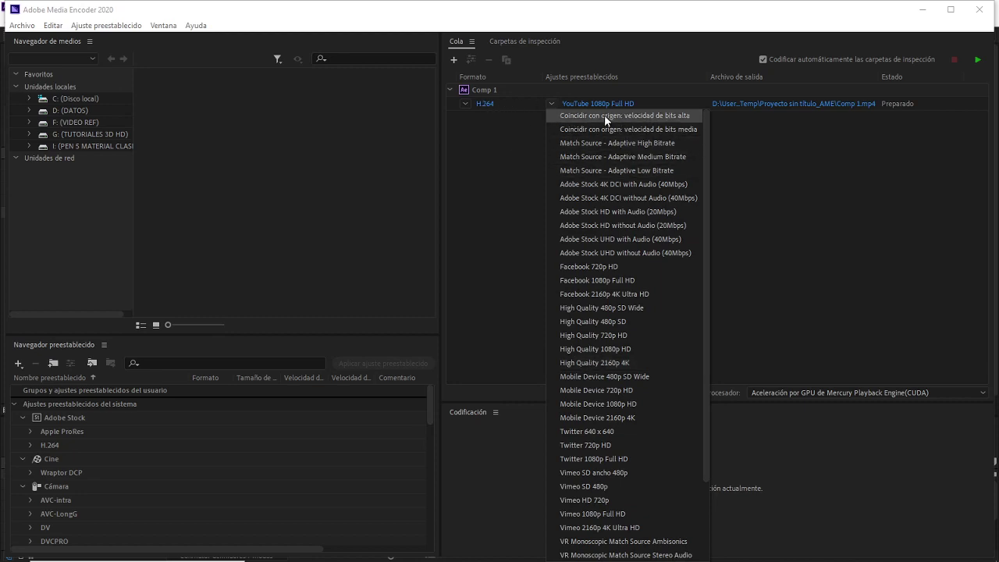
click(486, 105)
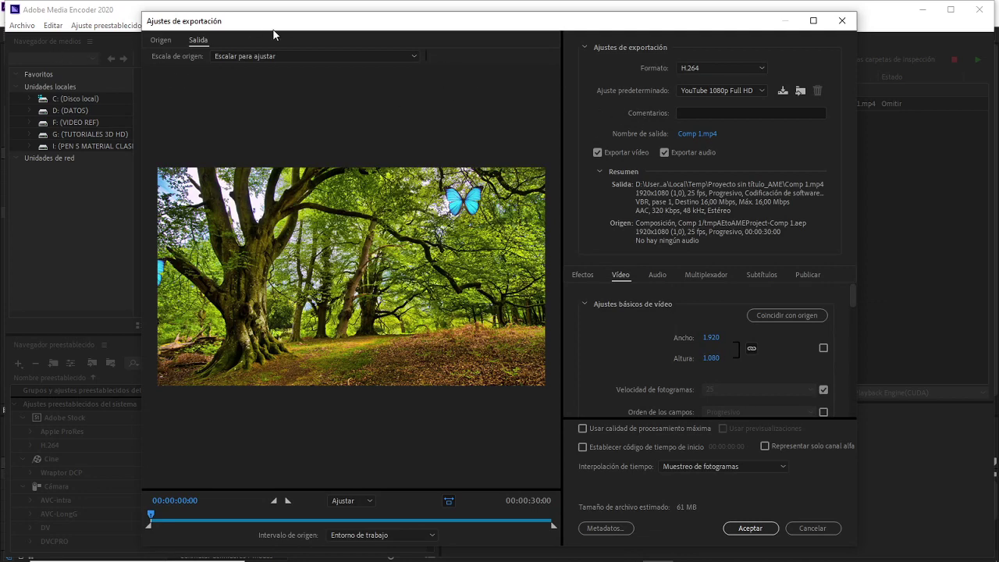
mouse_move(272, 21)
mouse_down()
mouse_move(312, 38)
mouse_move(272, 24)
mouse_up()
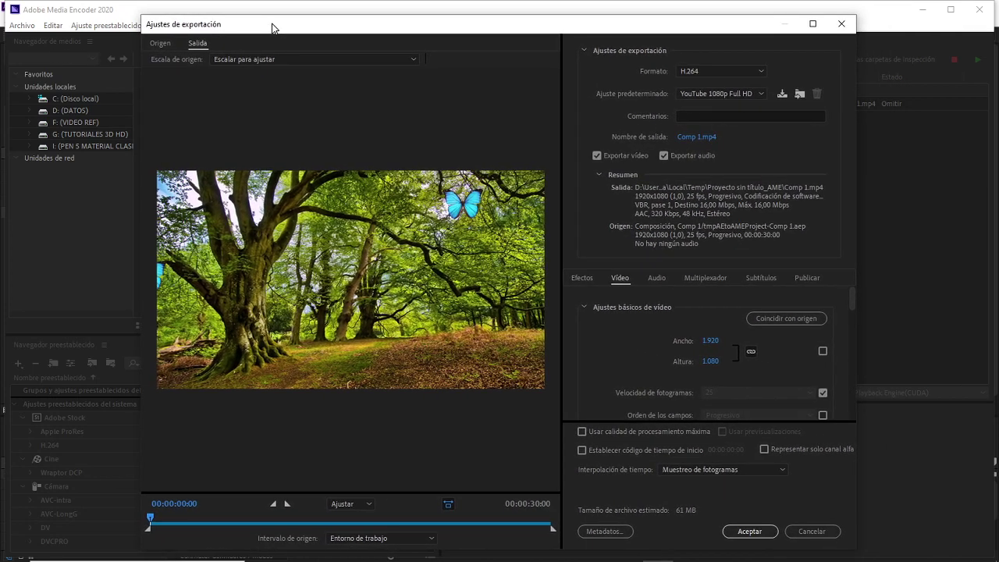
- Examine the available export formats and the H.264 presets in the export settings
click(759, 72)
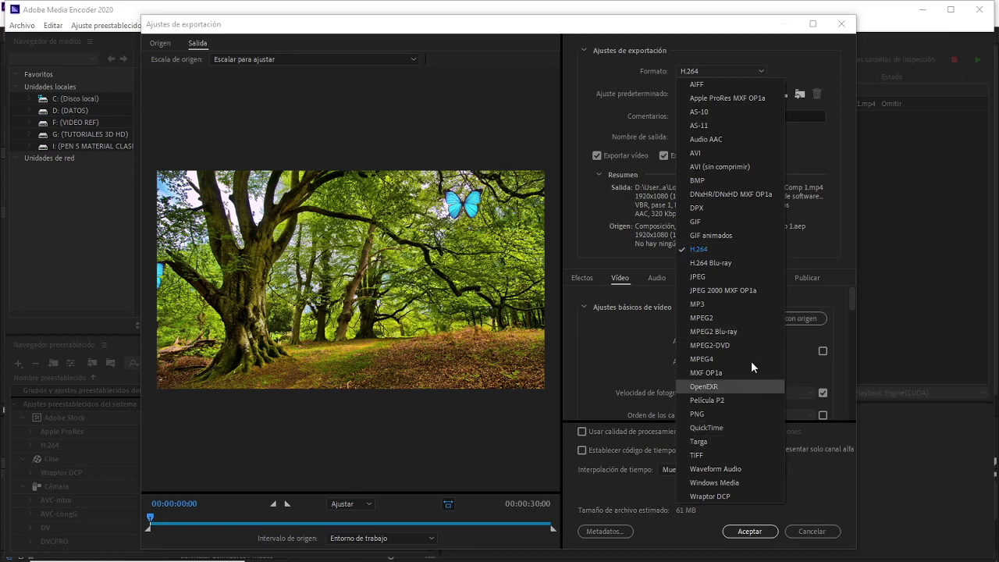
click(716, 57)
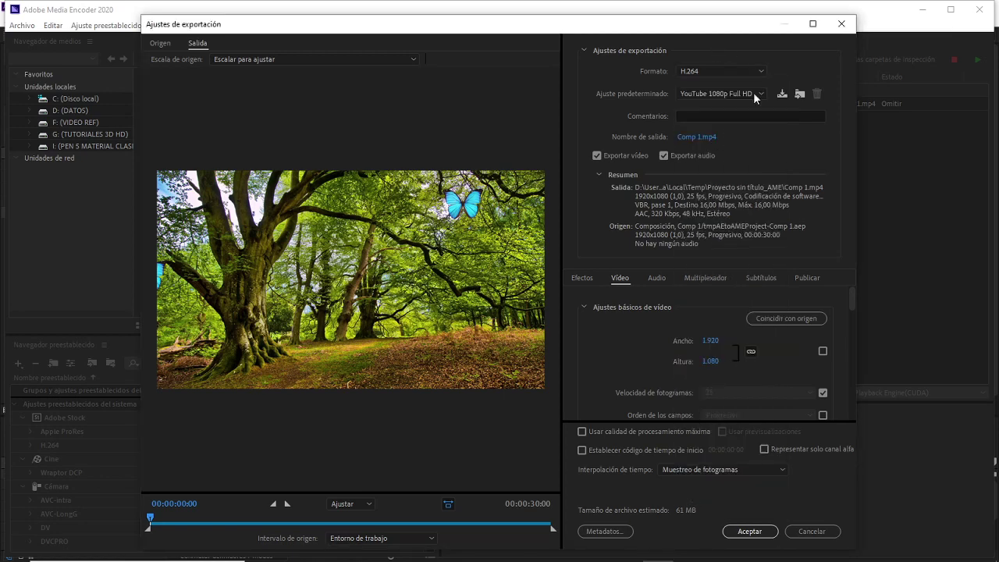
click(754, 93)
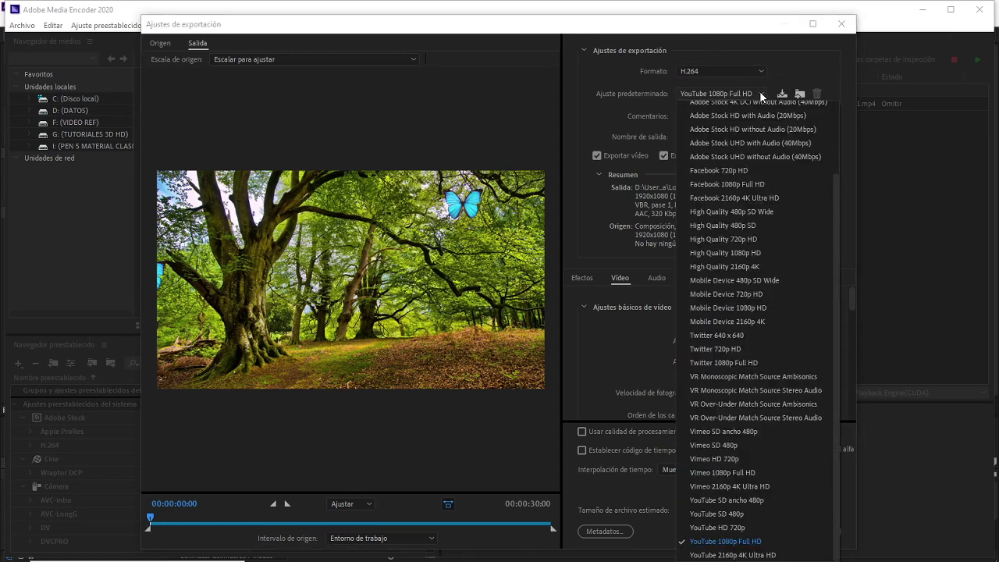
click(759, 90)
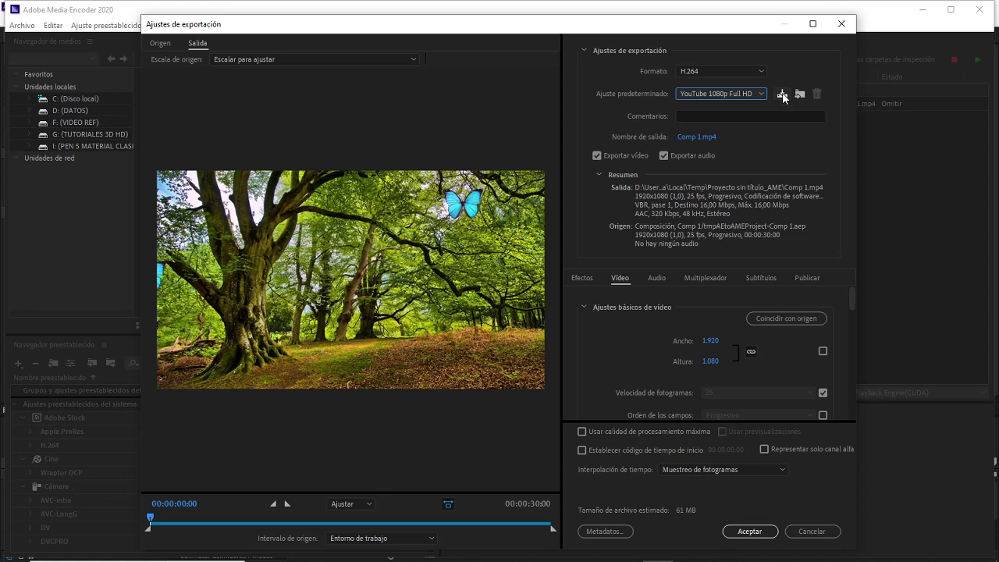
click(759, 93)
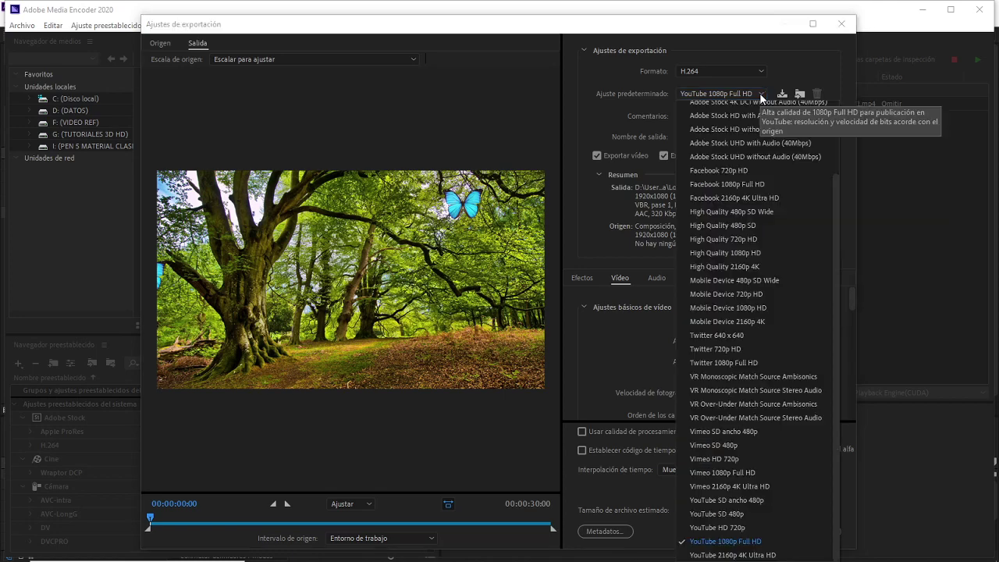
drag(836, 284, 818, 394)
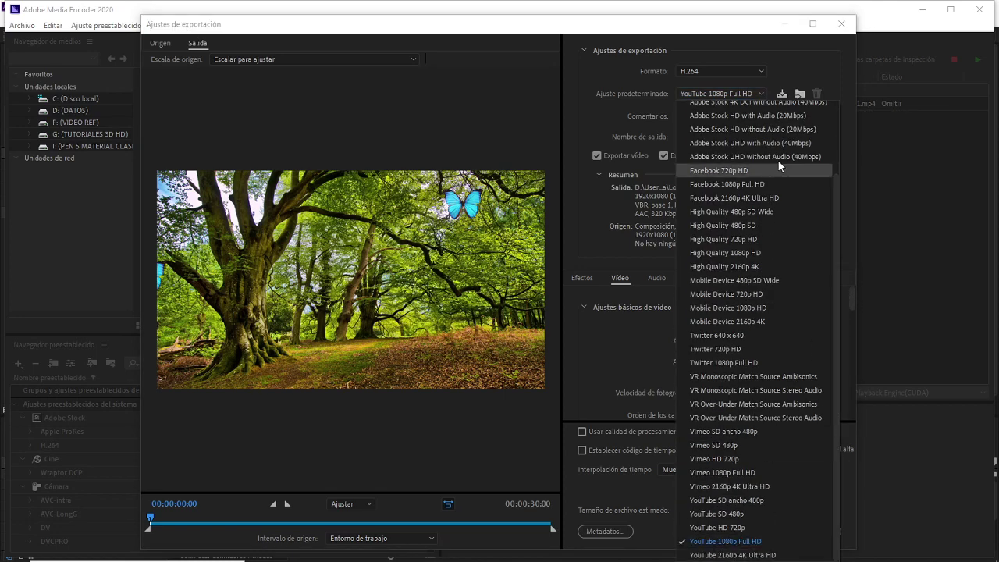
click(744, 45)
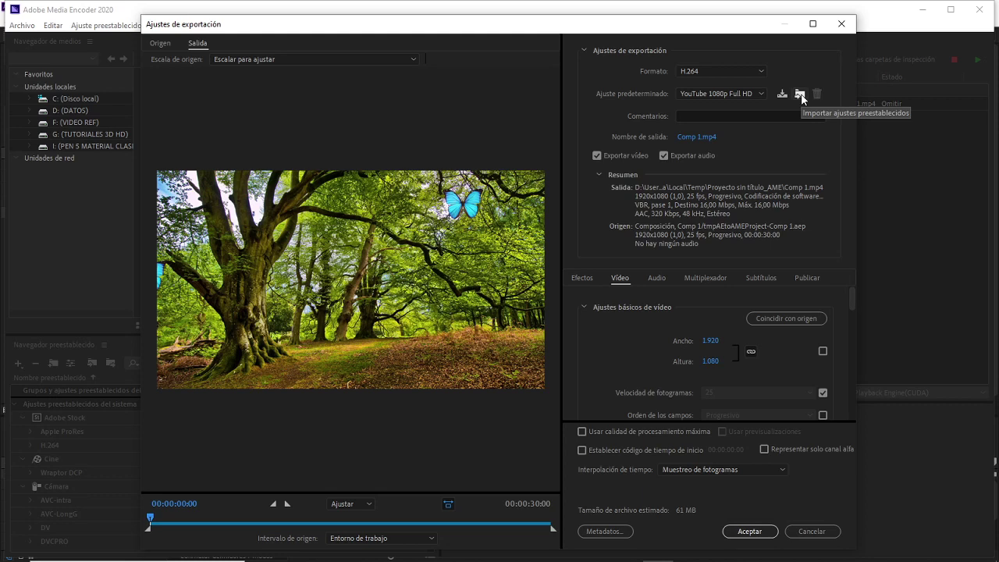
- Turn audio export off and back on for the Comp 1 output
click(664, 155)
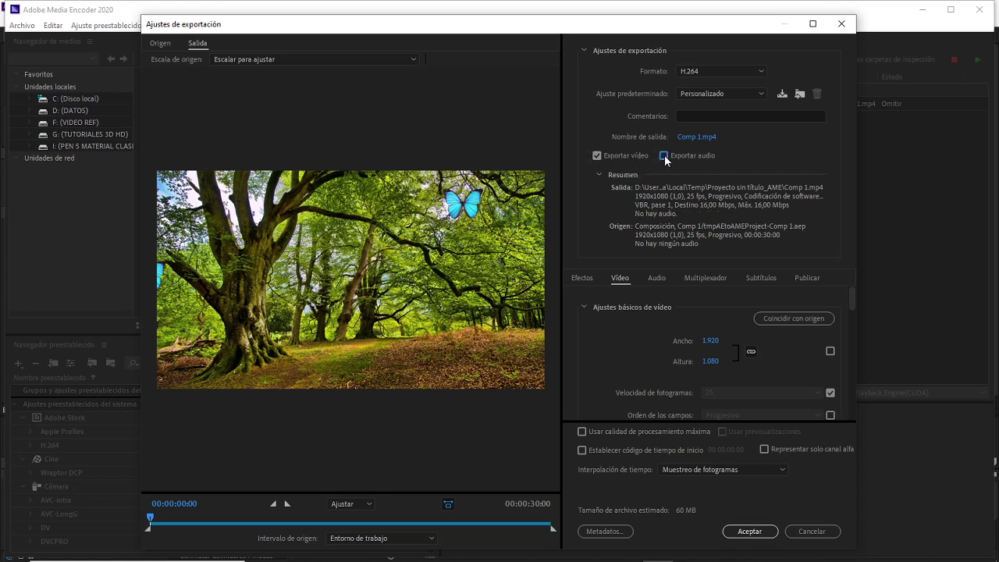
click(664, 156)
click(663, 155)
click(664, 155)
- Enable the Lumetri Look/LUT effect, browse the looks it offers, and disable it again
click(585, 277)
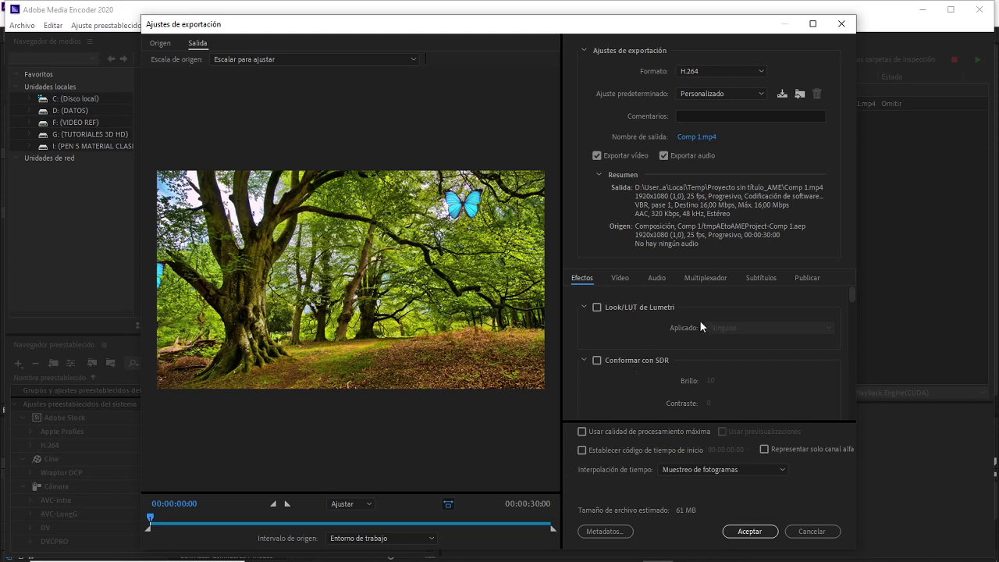
click(597, 307)
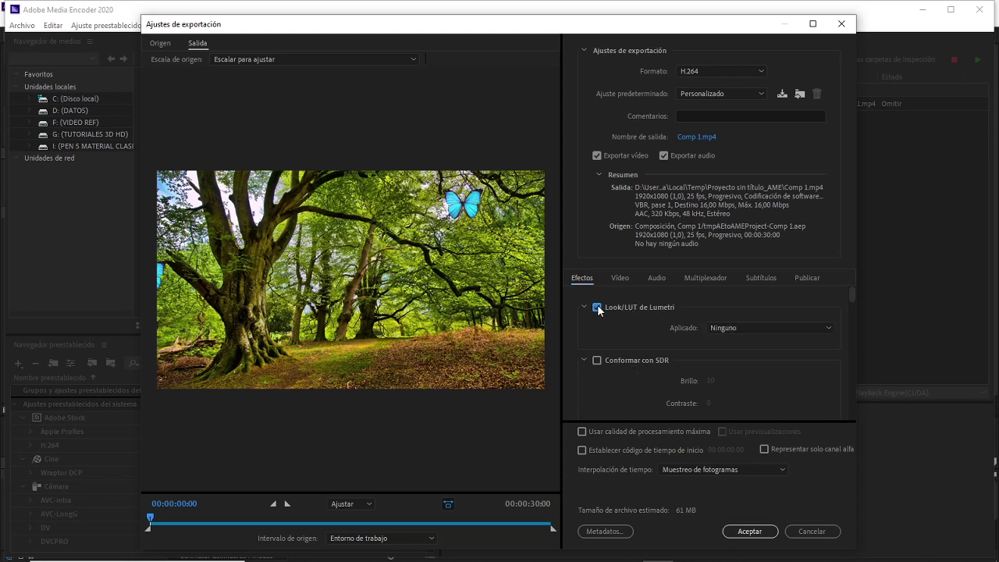
click(829, 327)
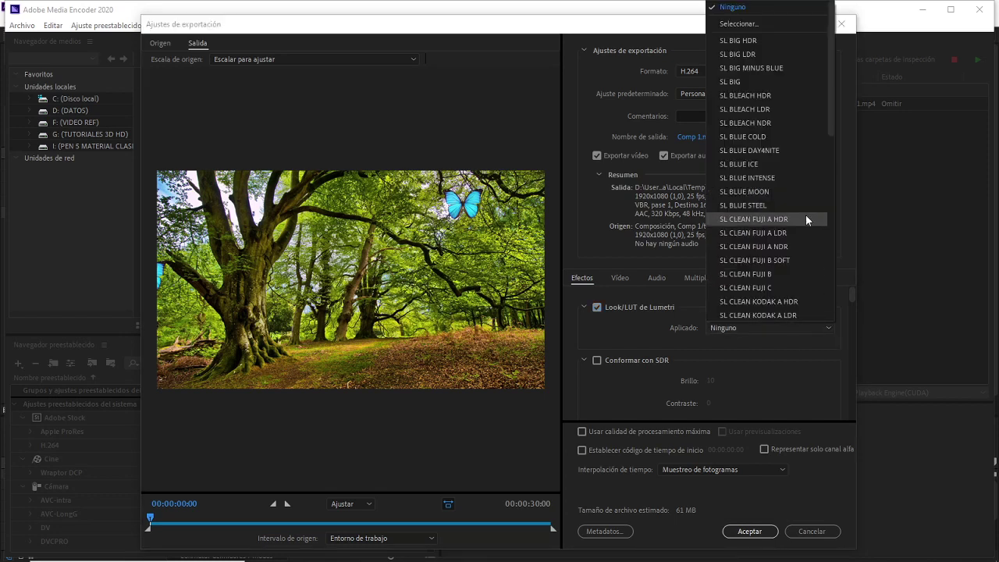
drag(831, 53, 850, 90)
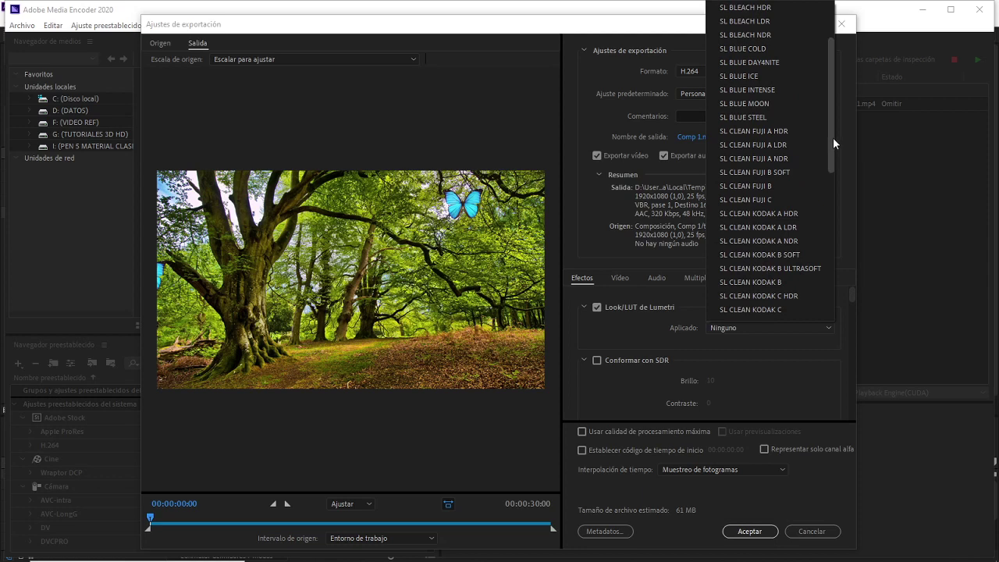
click(699, 6)
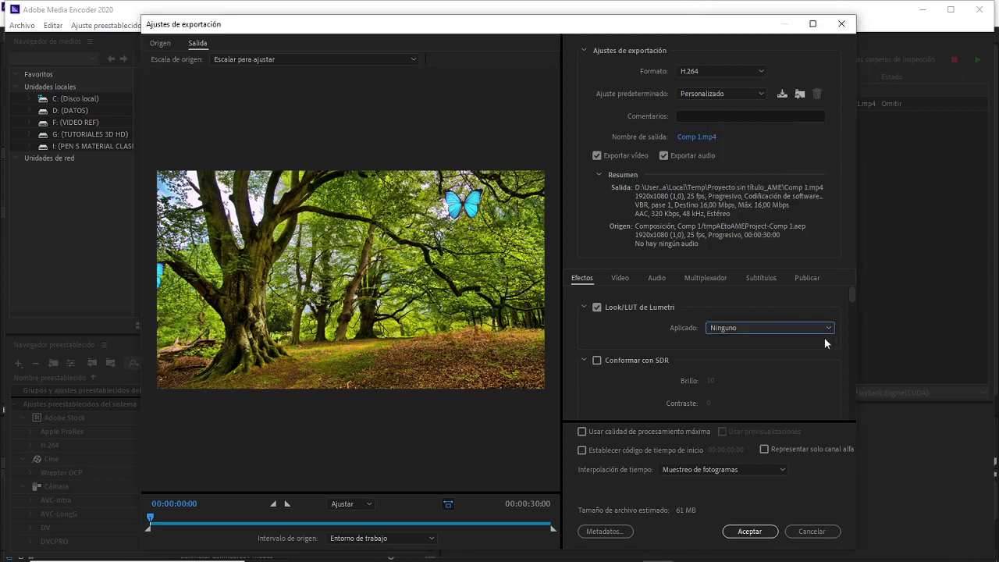
click(598, 307)
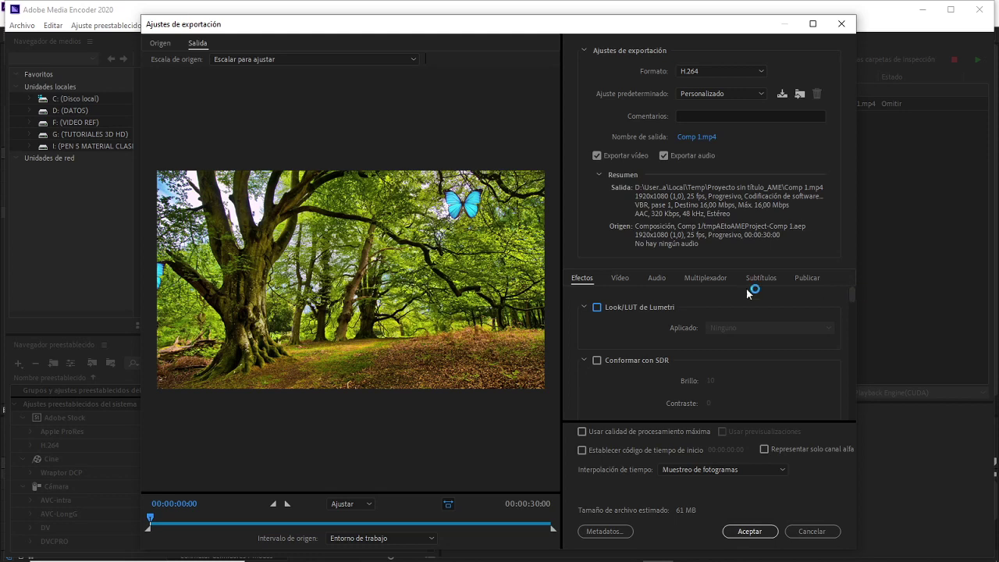
- Examine the basic video settings of the export and toggle the link between width and height
click(626, 279)
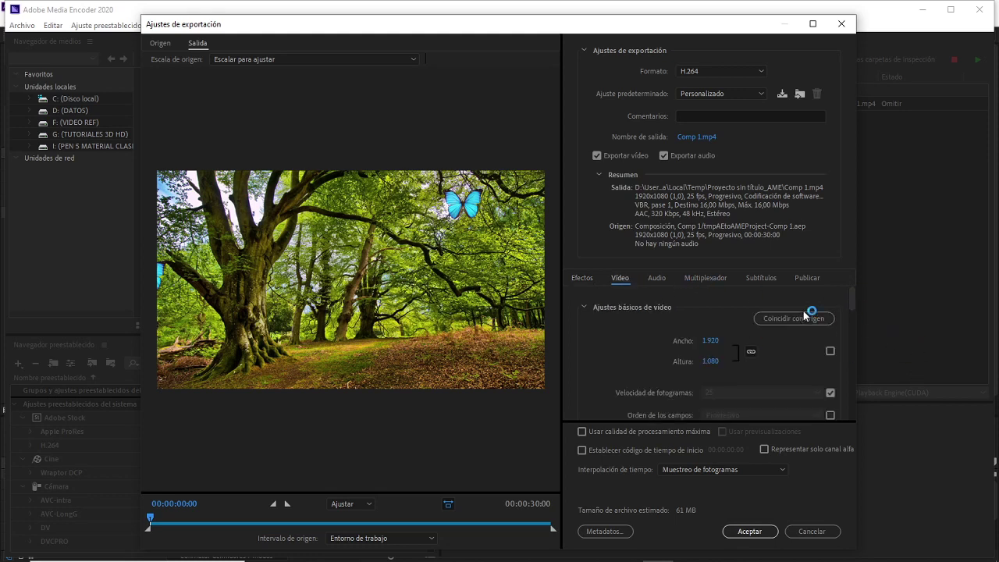
scroll(853, 296, down, 2)
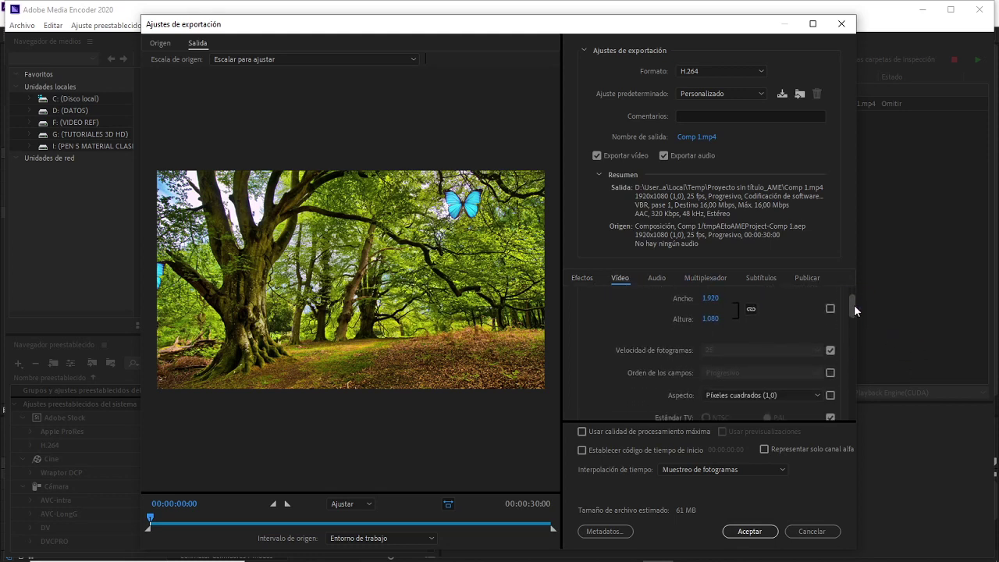
scroll(853, 303, up, 2)
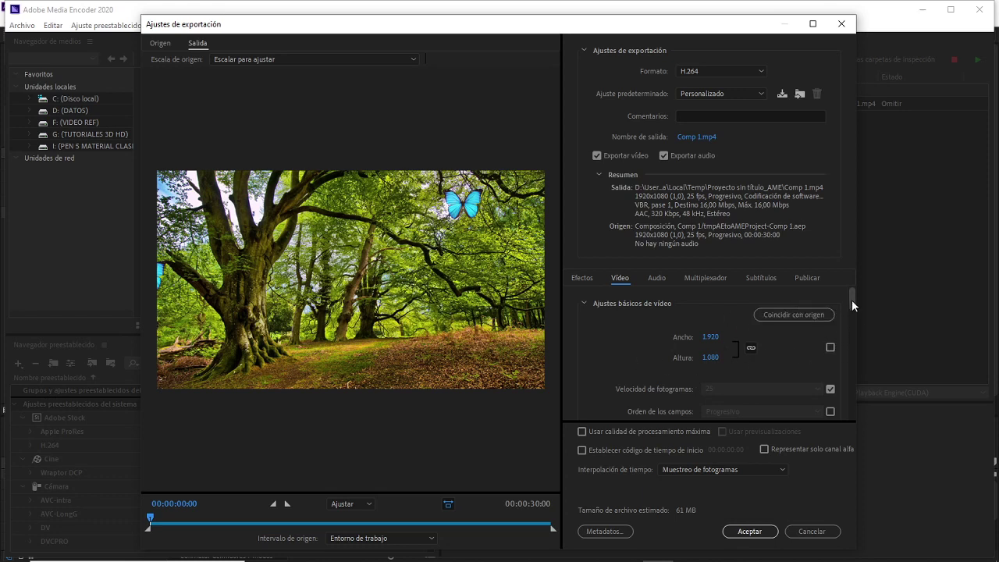
scroll(851, 301, down, 1)
scroll(850, 302, up, 2)
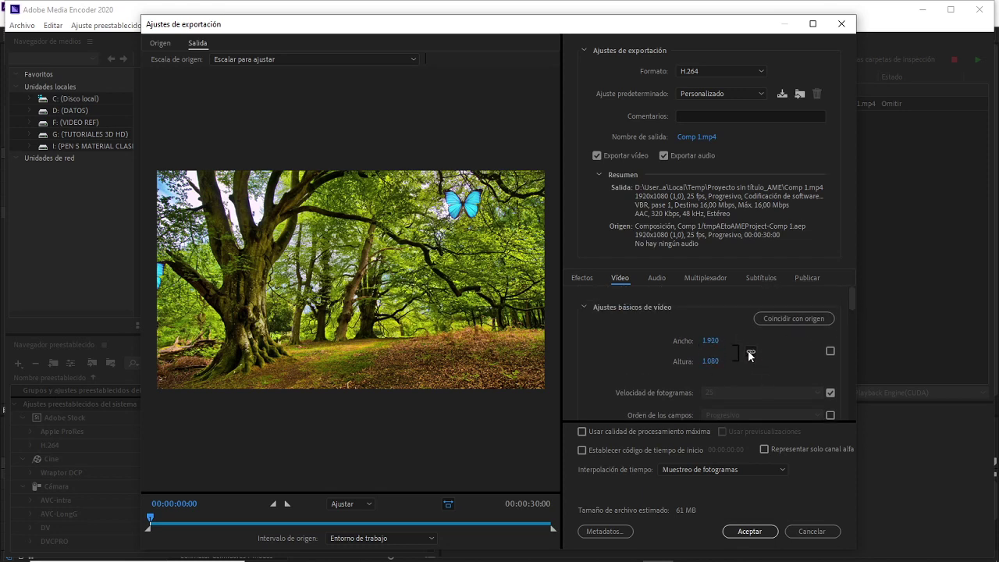
click(751, 354)
- Turn off source matching for the frame rate and turn it back on
drag(850, 303, 850, 312)
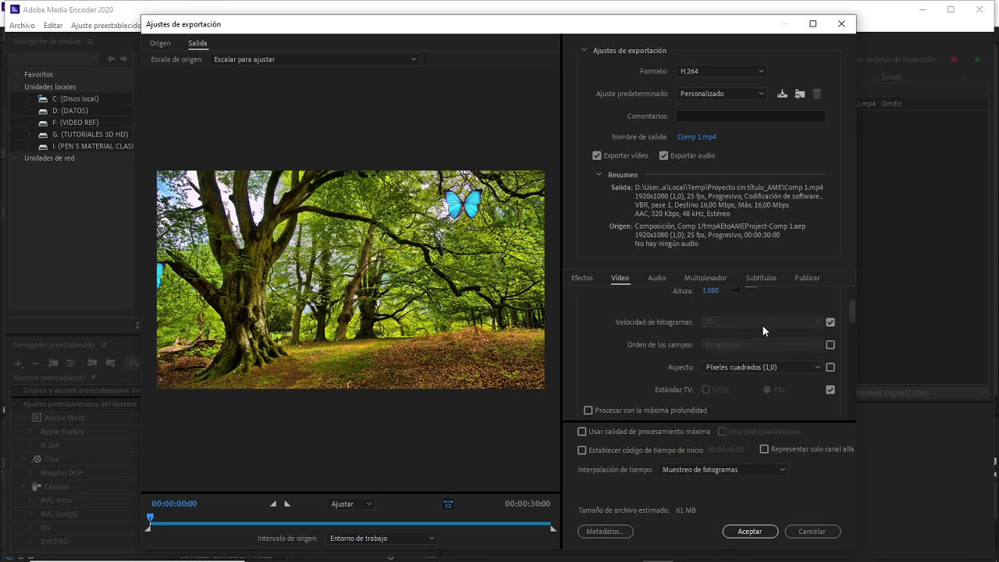
click(827, 321)
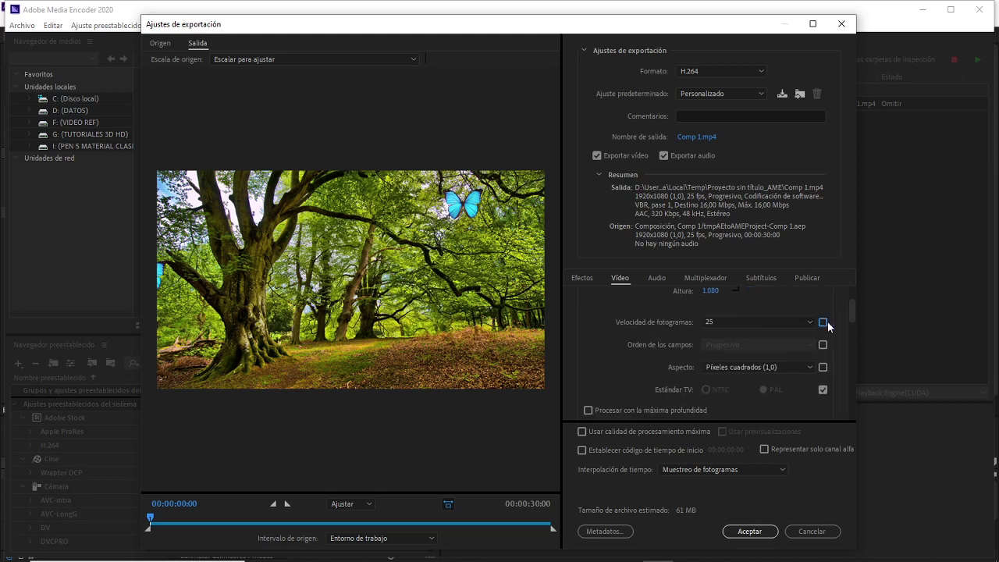
click(825, 321)
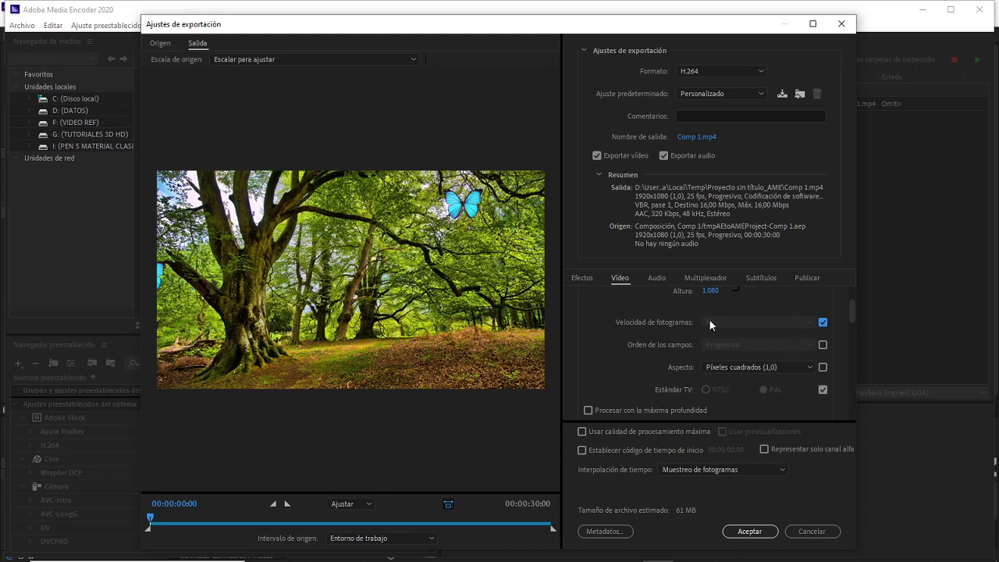
drag(852, 313, 852, 316)
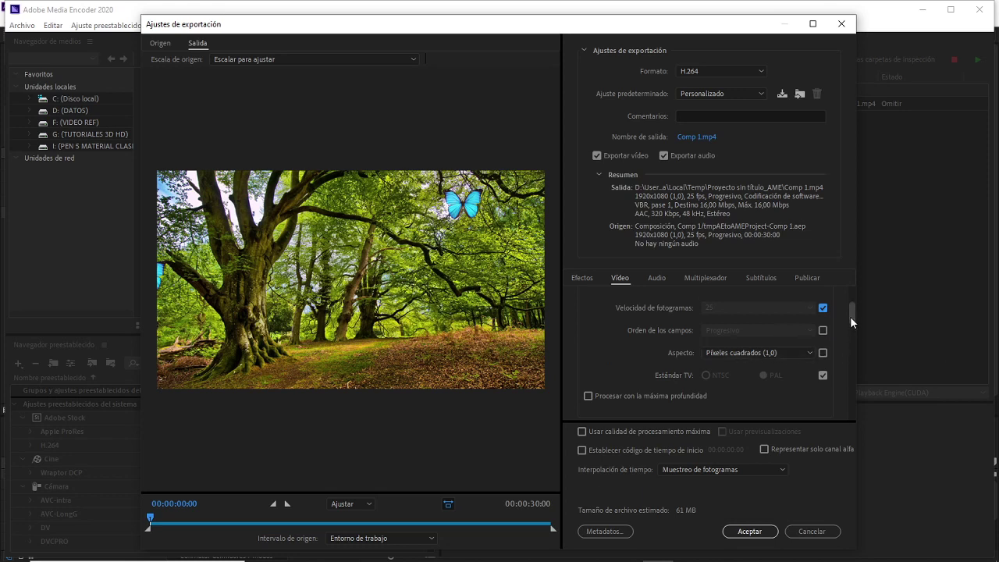
- Examine the remaining video settings and the audio format, codec, sample rate and channel settings
drag(850, 316, 844, 358)
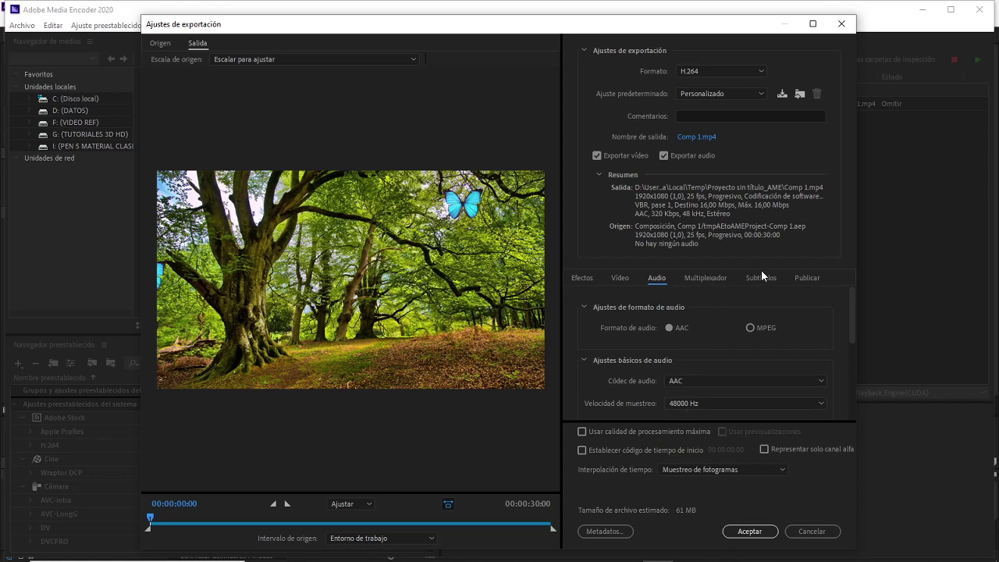
drag(847, 304, 844, 392)
scroll(812, 406, up, 3)
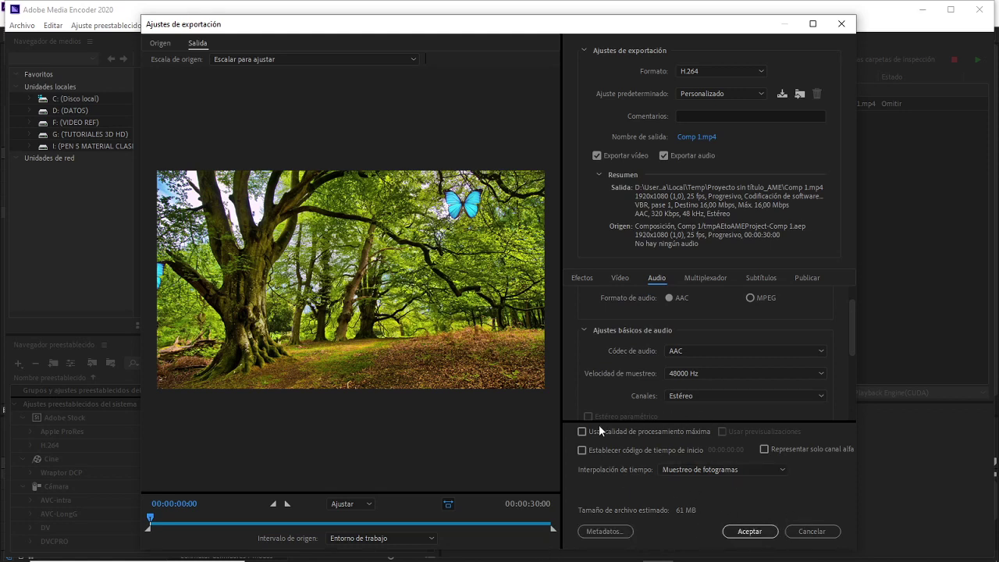
- Accept the export settings and start encoding the queued Comp 1 output
click(750, 531)
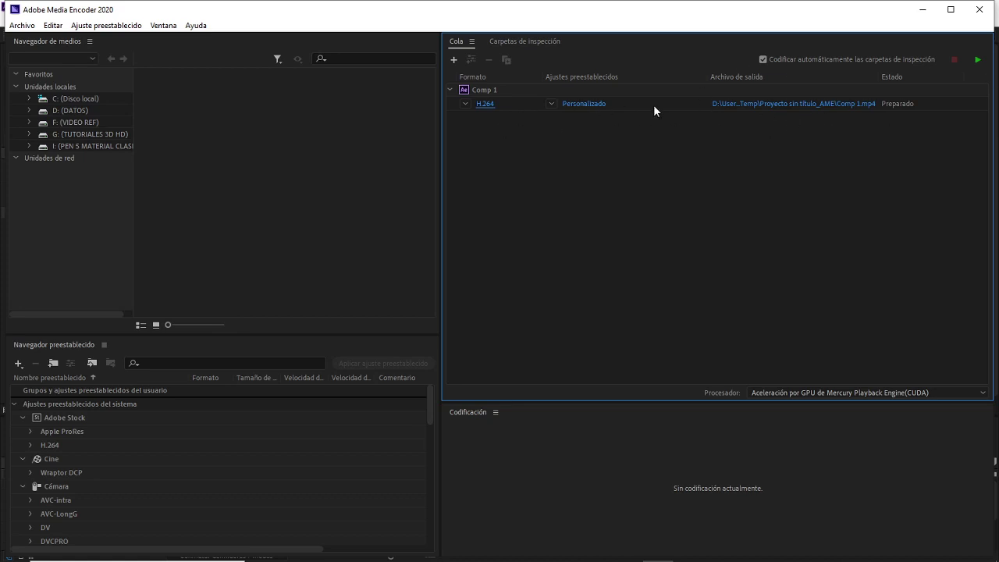
click(453, 103)
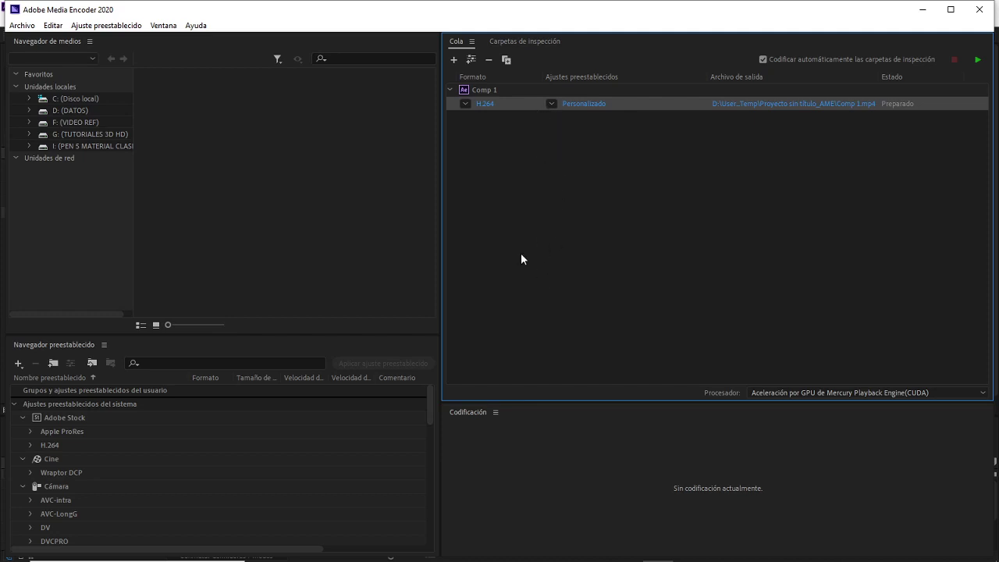
click(976, 60)
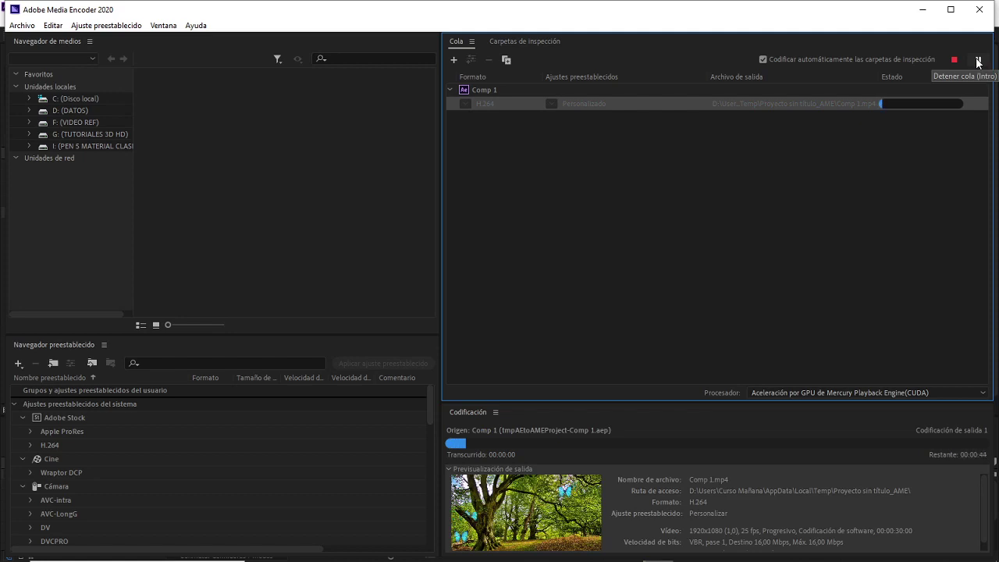